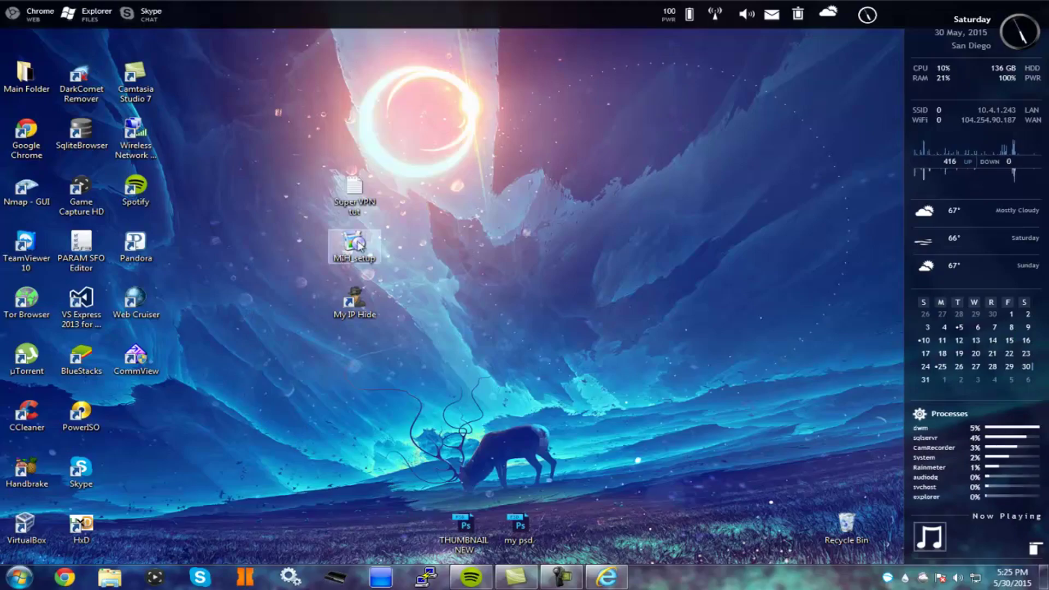
- Submit an email for the 3-Day Free Trial on myiphide.com/free.html and close the browser
click(505, 545)
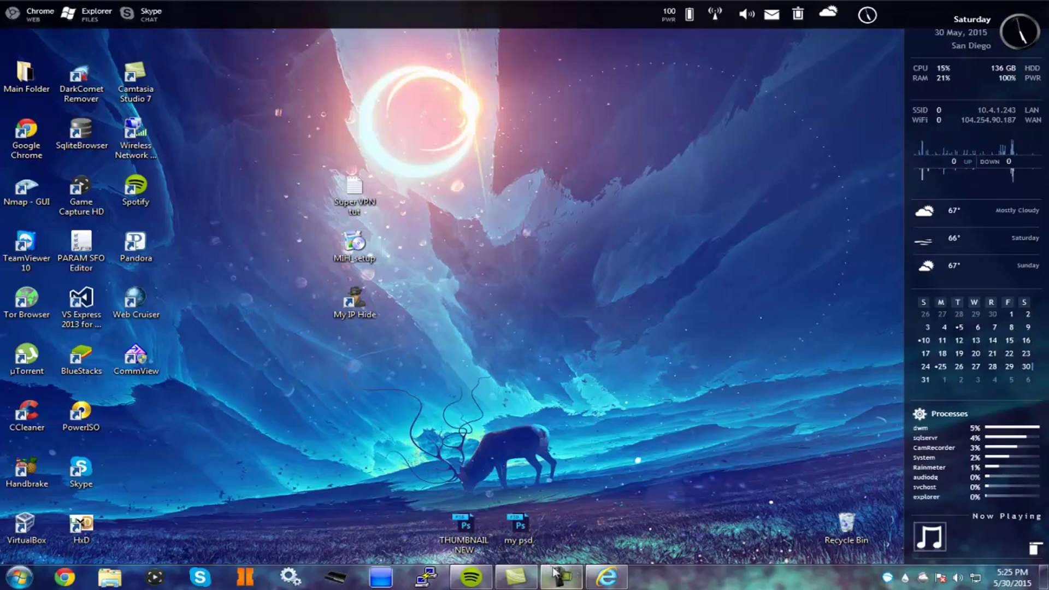
click(607, 579)
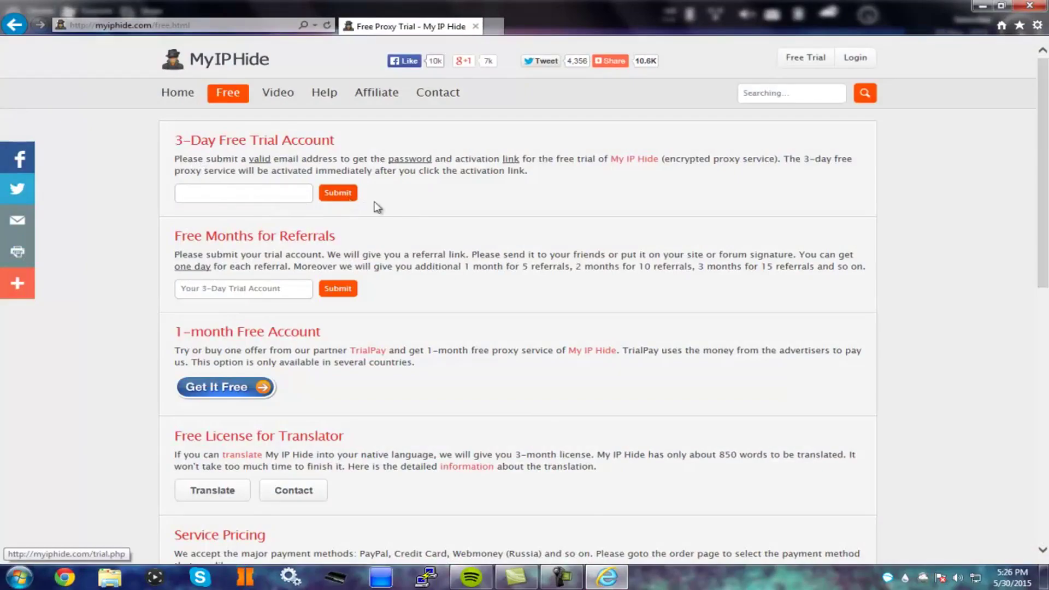
click(289, 196)
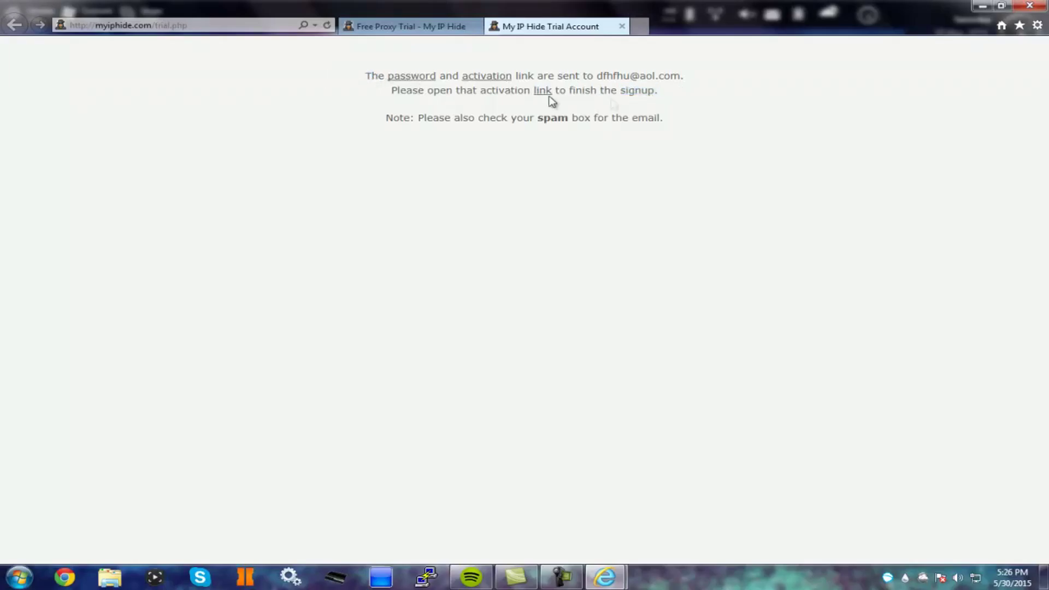
mouse_move(407, 102)
mouse_down()
mouse_move(344, 77)
mouse_move(435, 79)
mouse_up()
click(1027, 6)
- Move the MIH_setup icon aside, launch My IP Hide from its shortcut and go to its settings
click(515, 292)
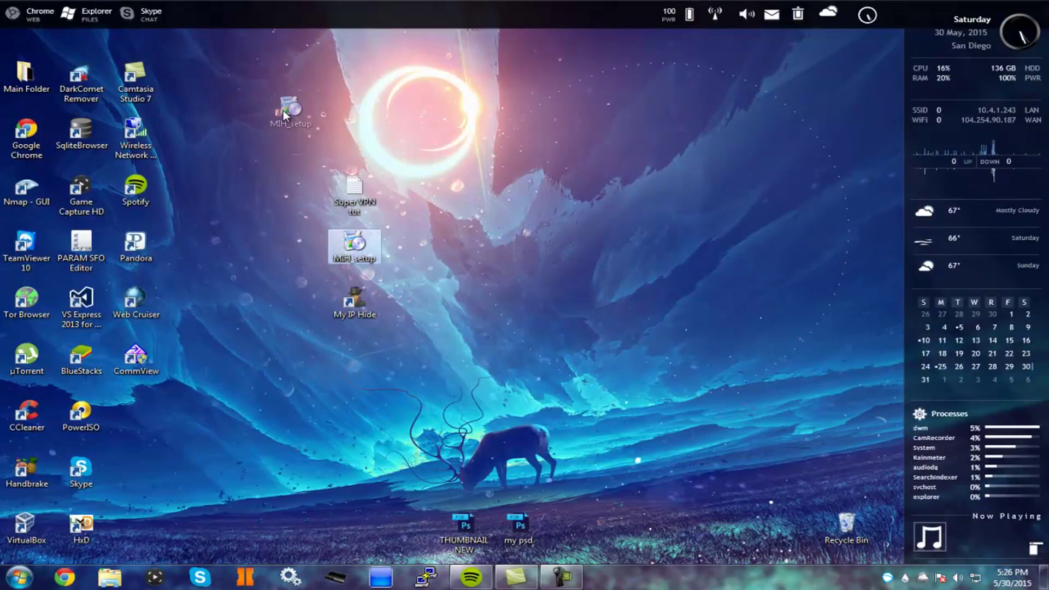
drag(283, 111, 283, 111)
drag(346, 304, 483, 324)
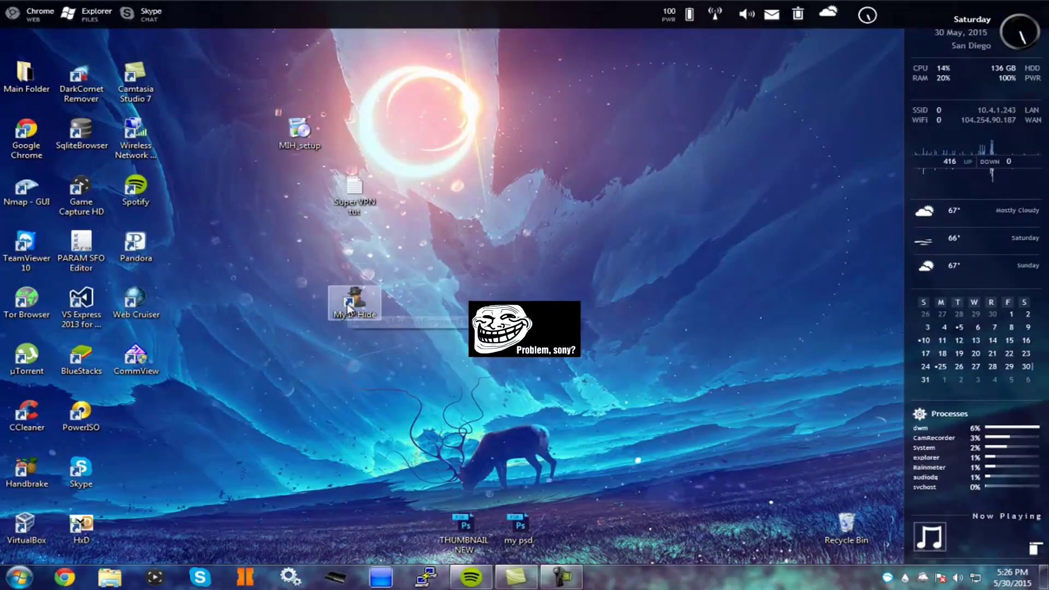
double_click(347, 304)
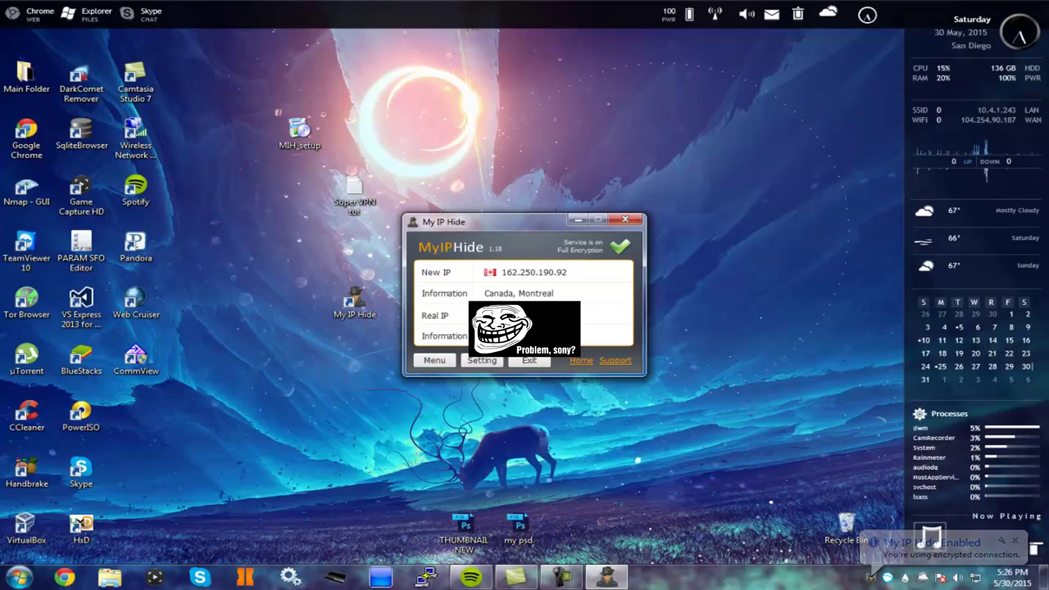
click(498, 358)
- Show the Account tab's IP Switcher and bring up the Choose IP Address list
click(477, 174)
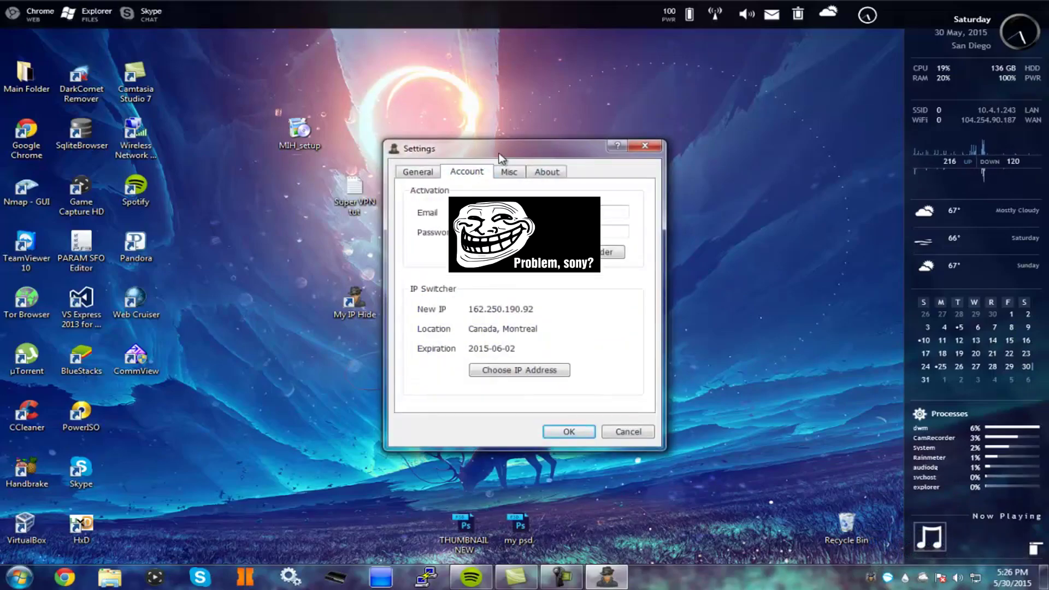
drag(498, 157, 479, 157)
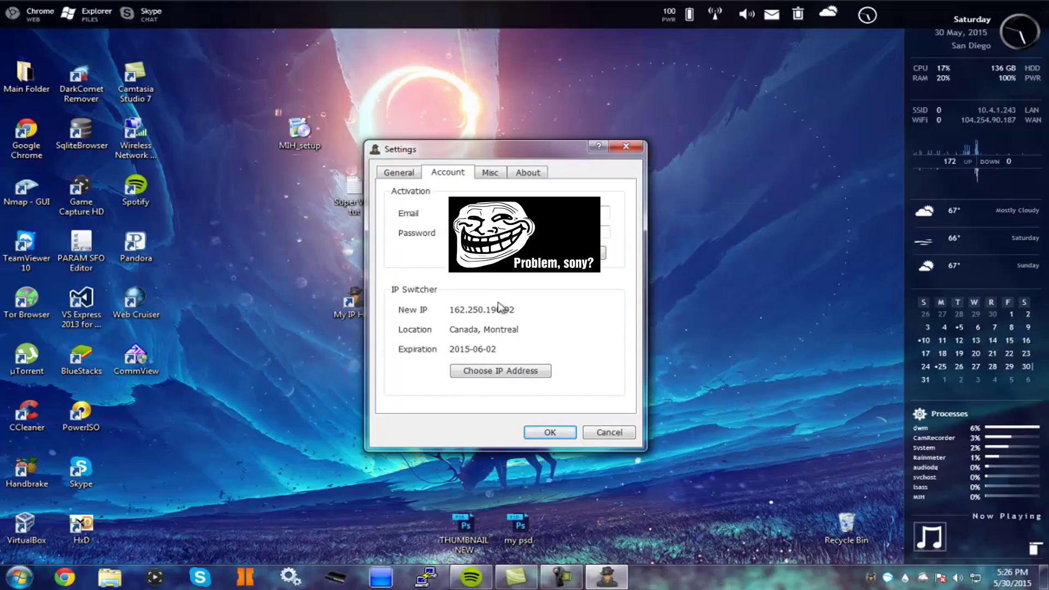
click(502, 371)
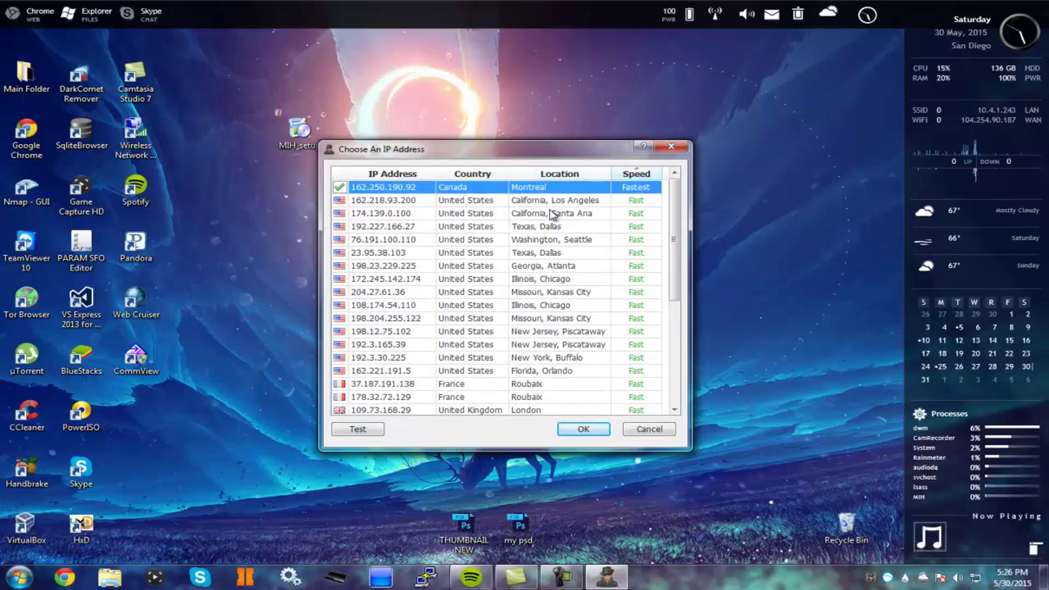
- Select the Illinois, Chicago IP 172.245.142.174 and apply it as the active proxy
click(522, 201)
click(500, 189)
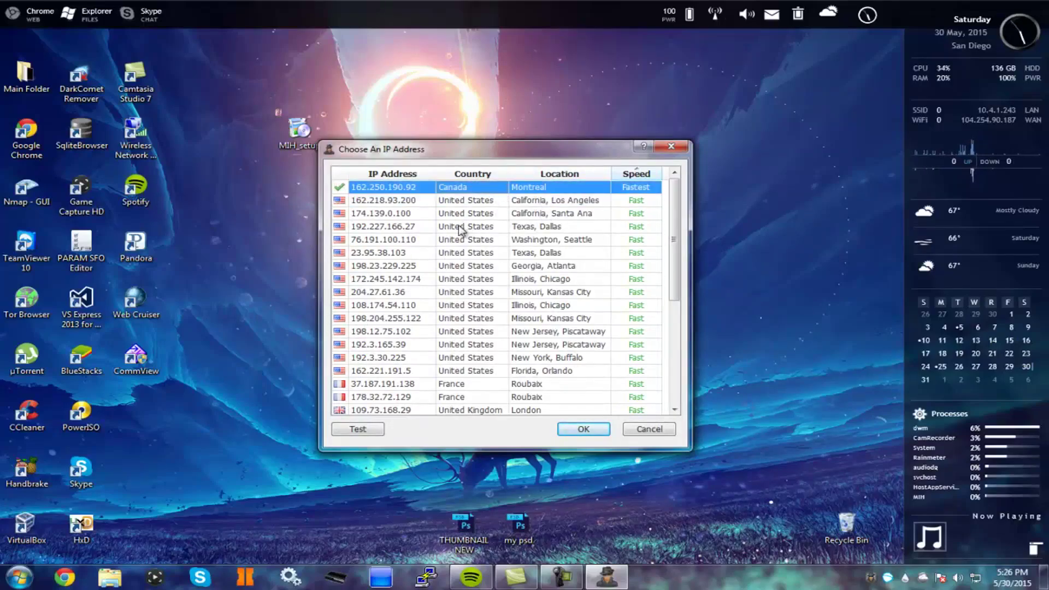
click(547, 281)
click(592, 427)
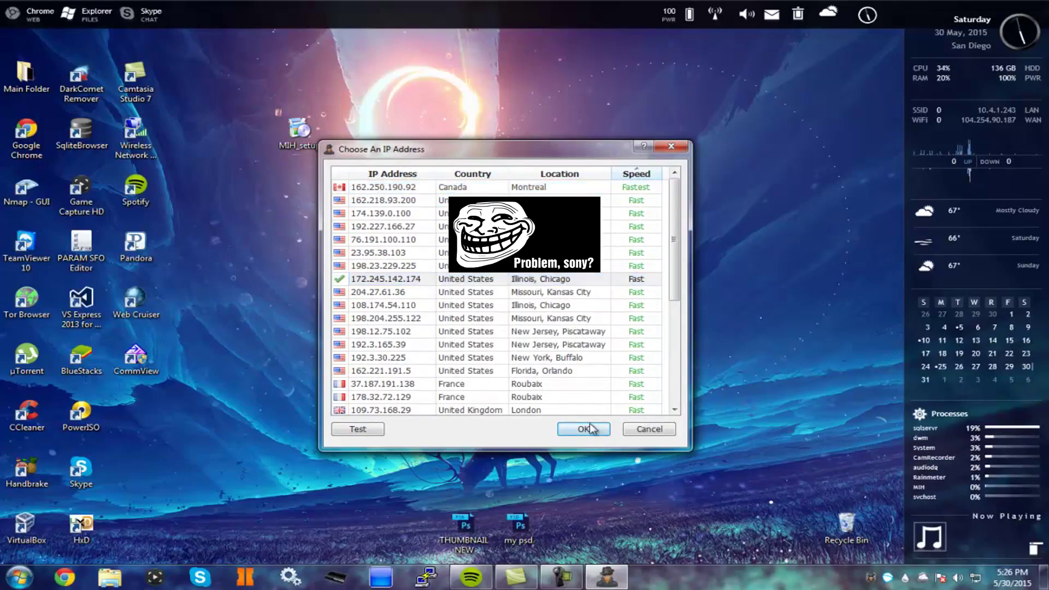
click(550, 430)
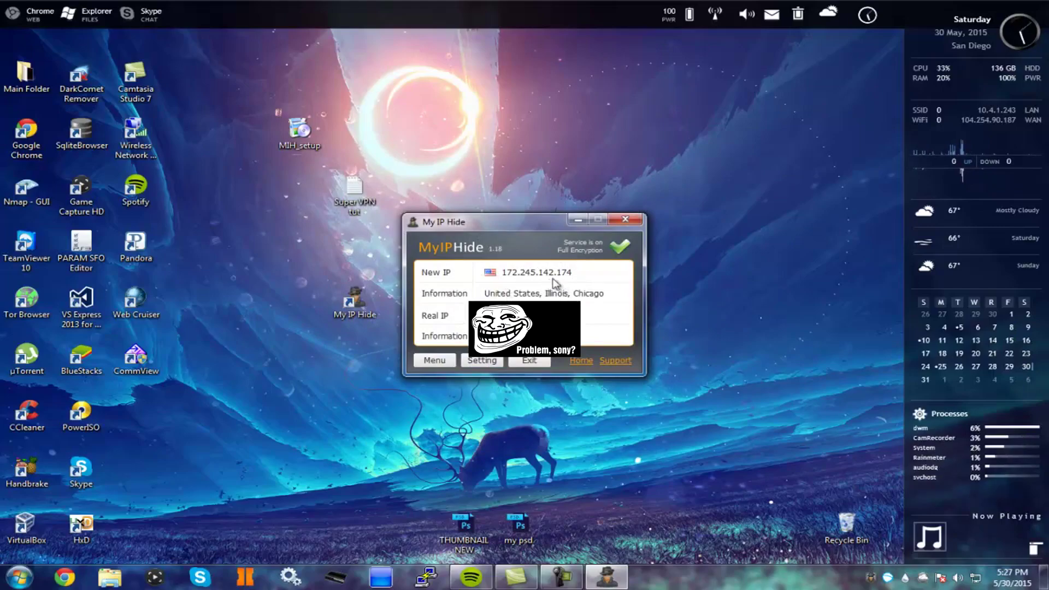
- Return to Settings and view the Misc tab's LAN proxy details
click(471, 361)
click(510, 174)
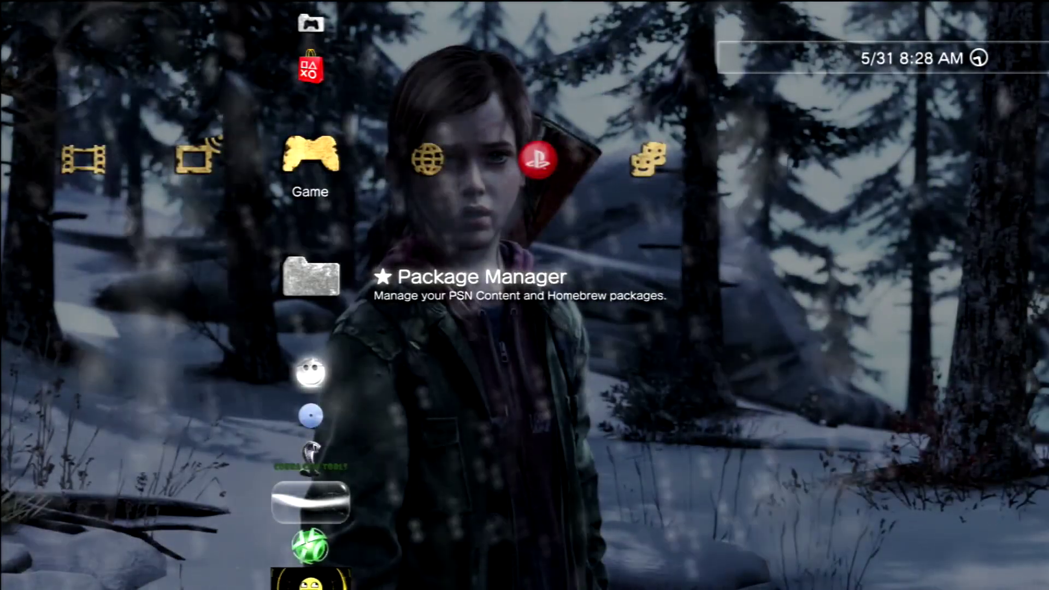
- Start a custom wired Internet Connection setup from Network Settings
key(Left)
key(Left)
key(Left)
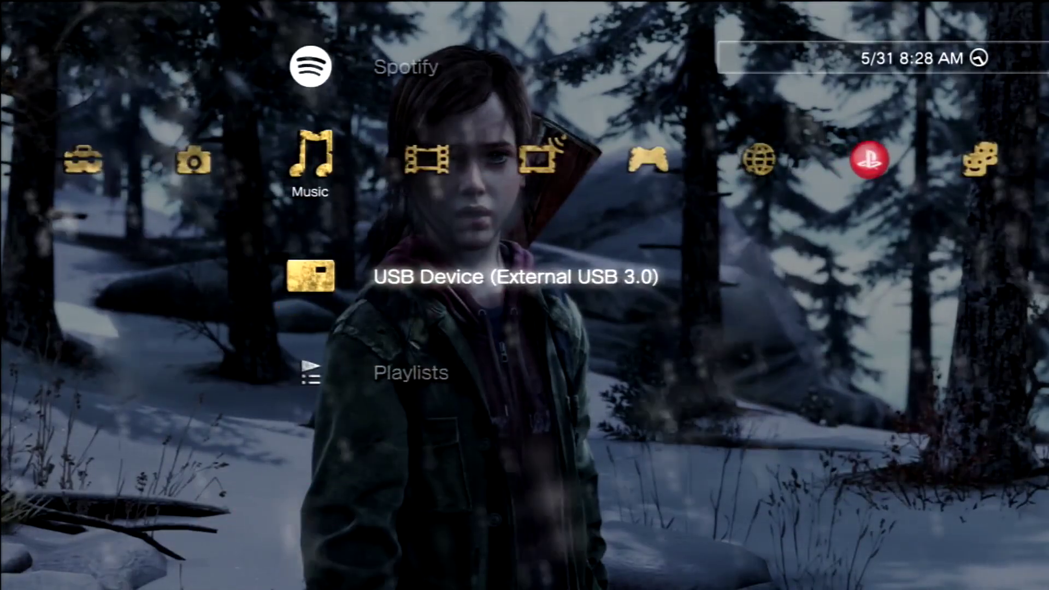
key(Left)
key(Left)
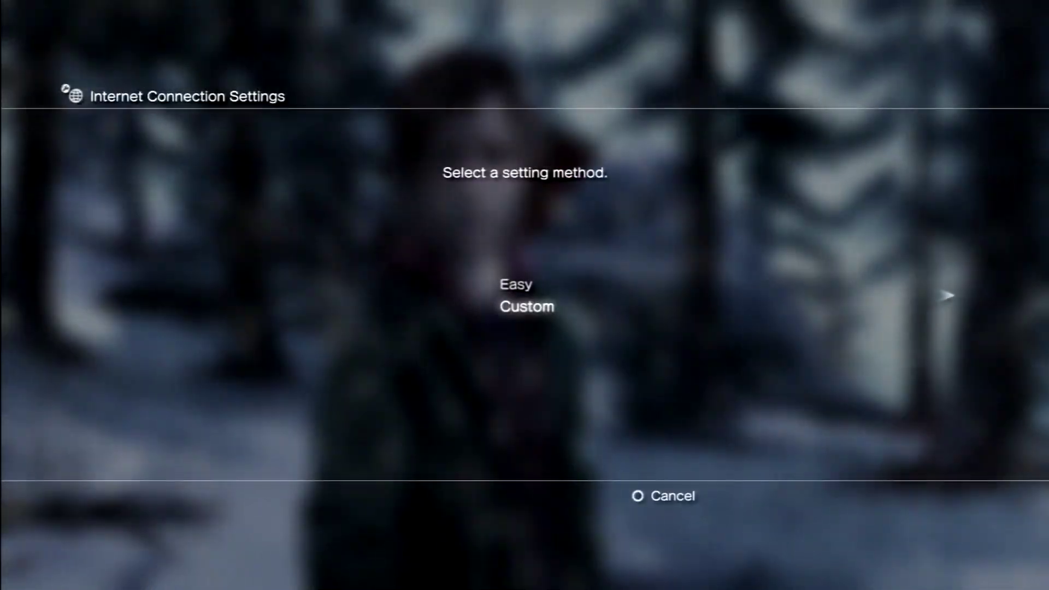
key(Return)
key(Down)
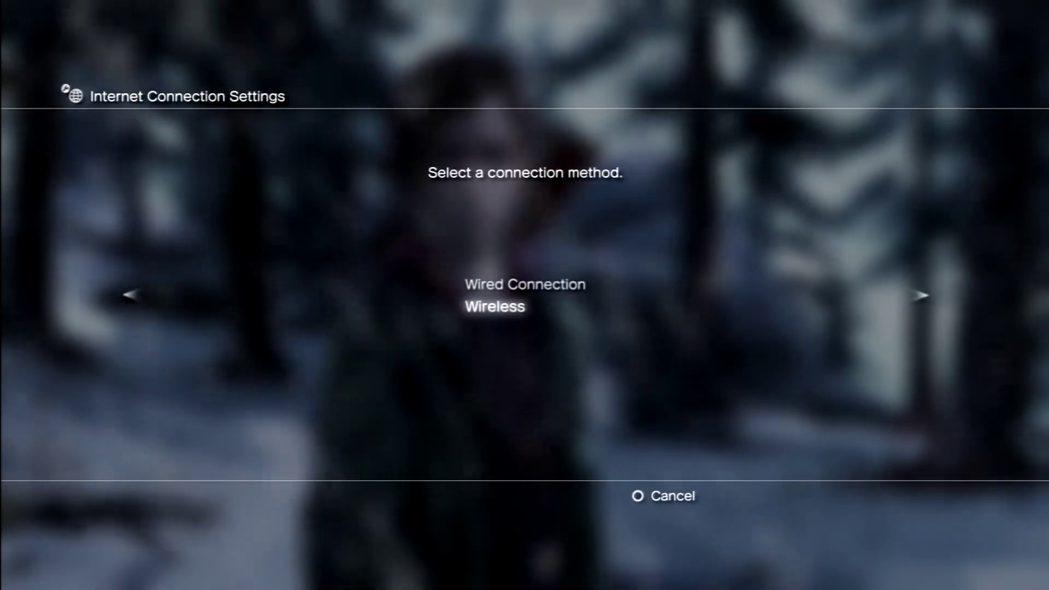
key(Up)
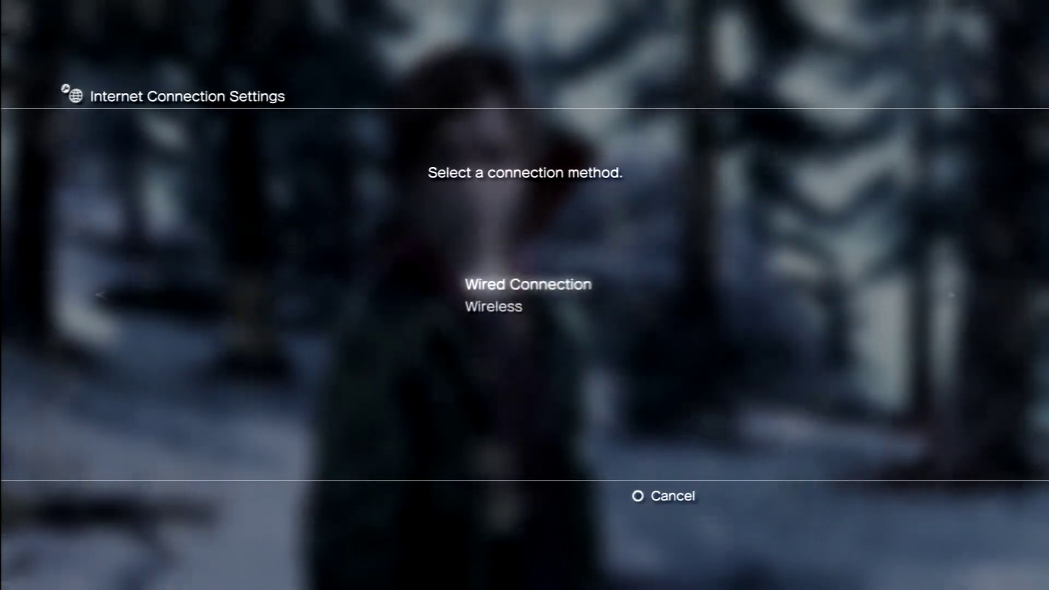
key(Return)
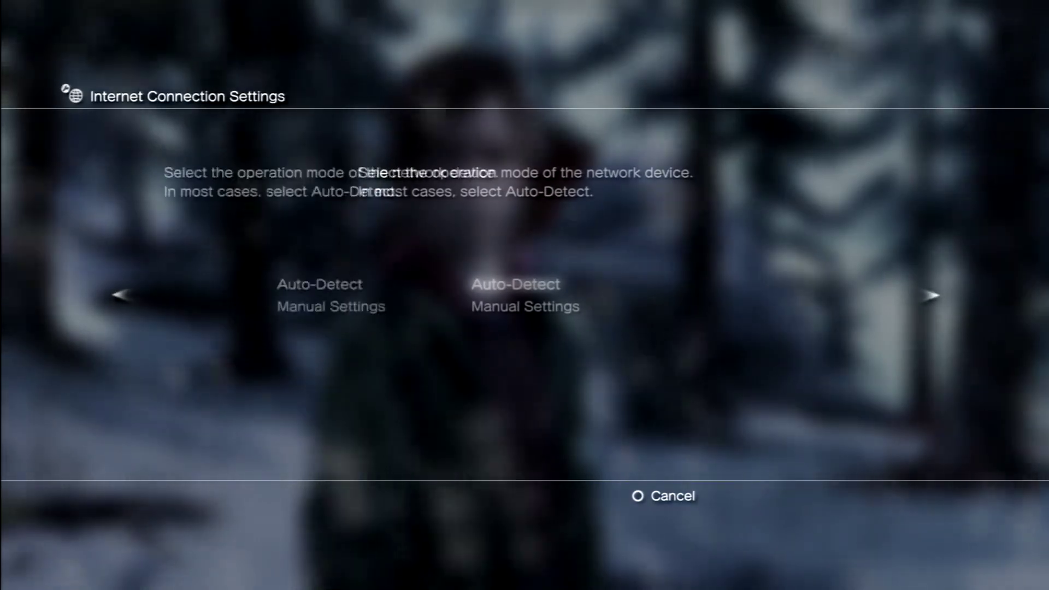
- Keep automatic device, IP, DNS and MTU settings and choose Use for Proxy Server
key(Return)
key(Return)
key(Return)
key(Return)
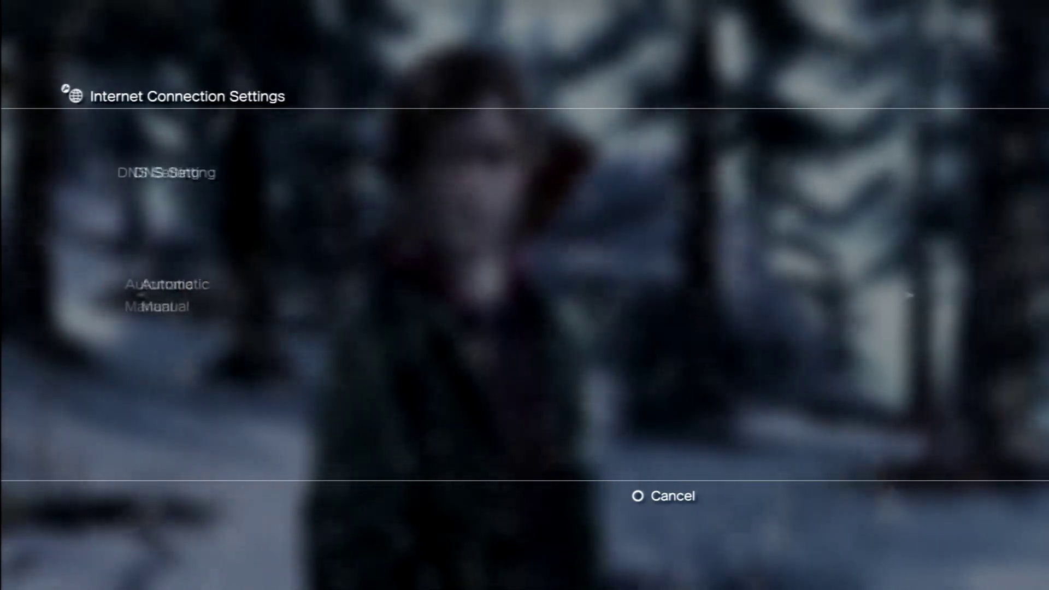
key(Return)
key(Down)
key(Return)
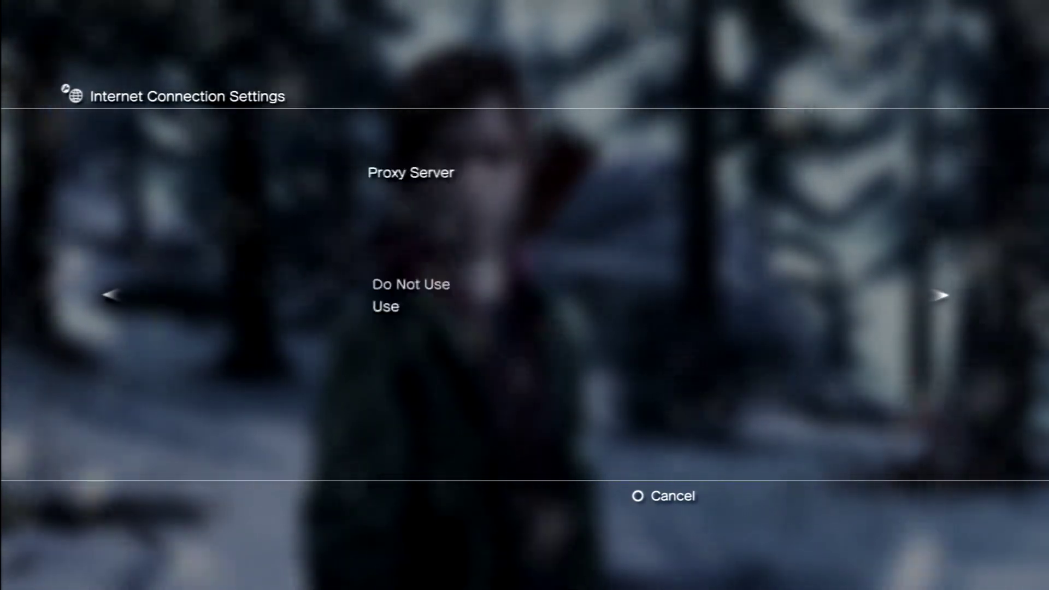
key(Return)
- Replace the proxy Address with 10.4.1.243
key(BackSpace)
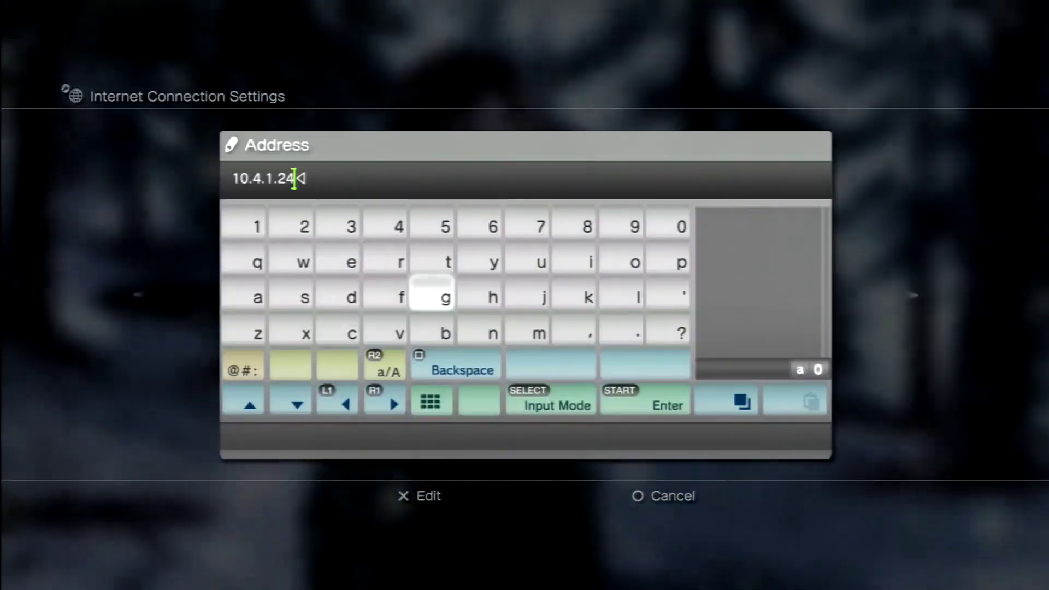
key(BackSpace)
key(BackSpace)
key(BackSpace)
key(BackSpace)
key(BackSpace)
key(BackSpace)
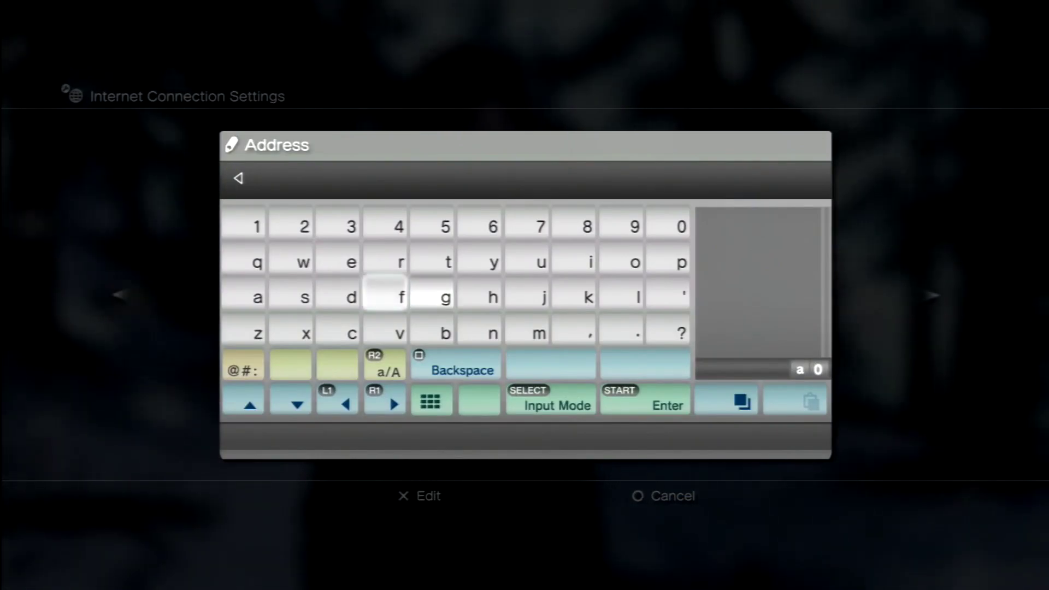
text(19)
key(BackSpace)
text(0)
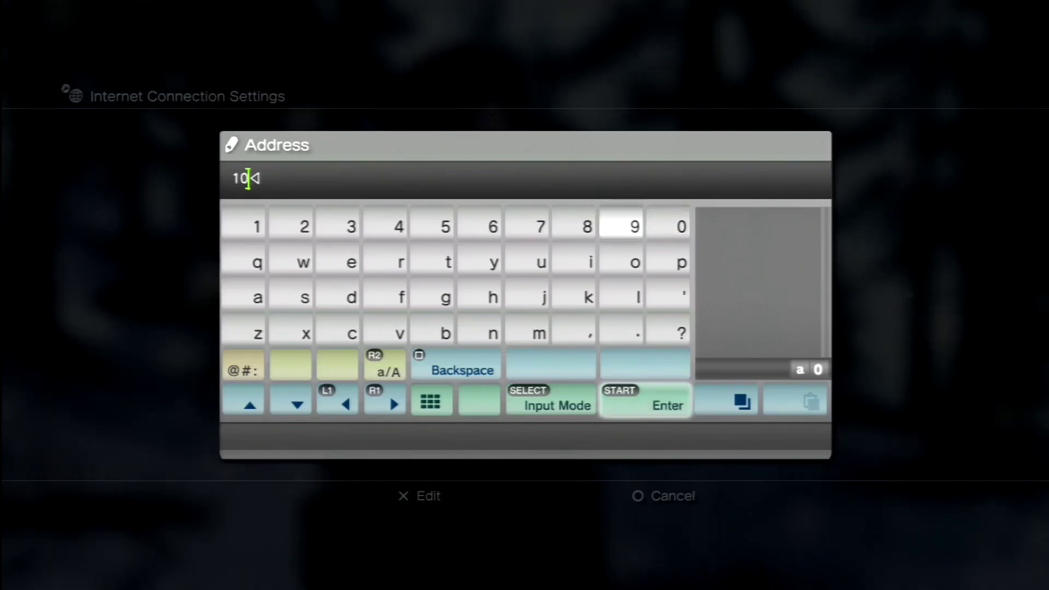
text(.4)
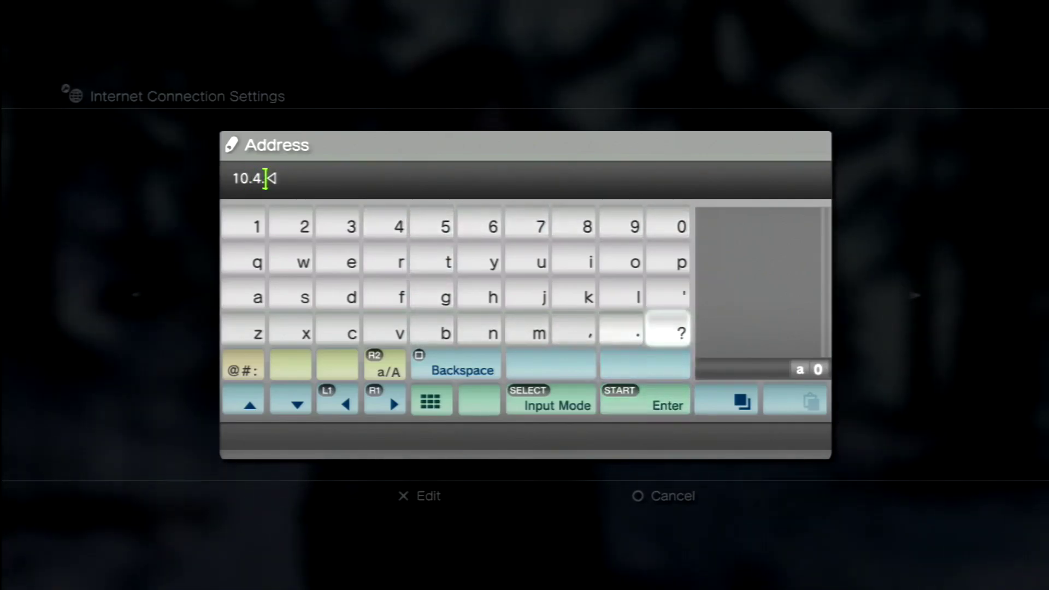
text(.1)
text(.)
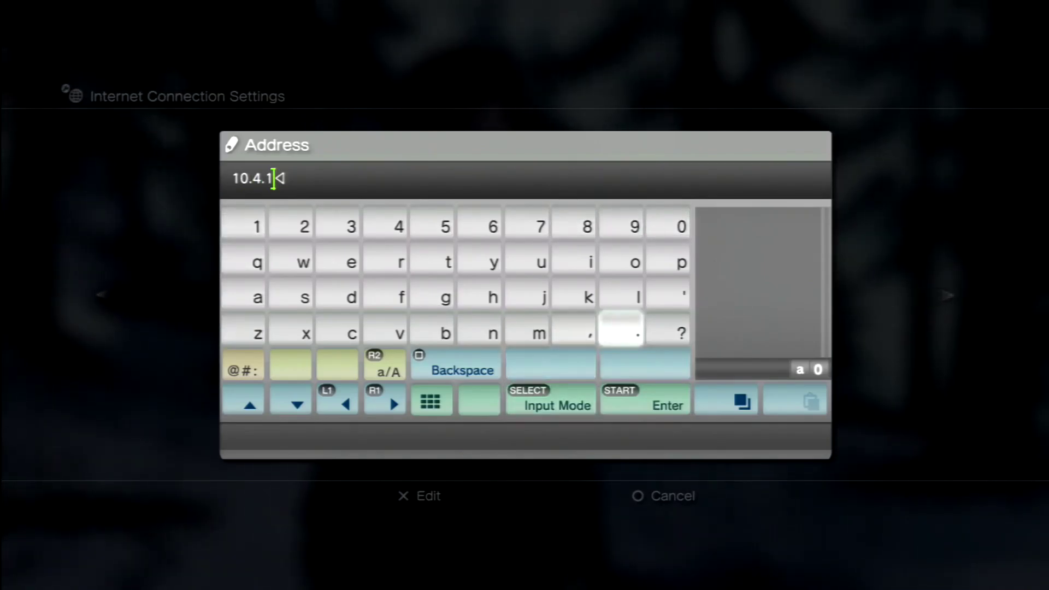
text(243)
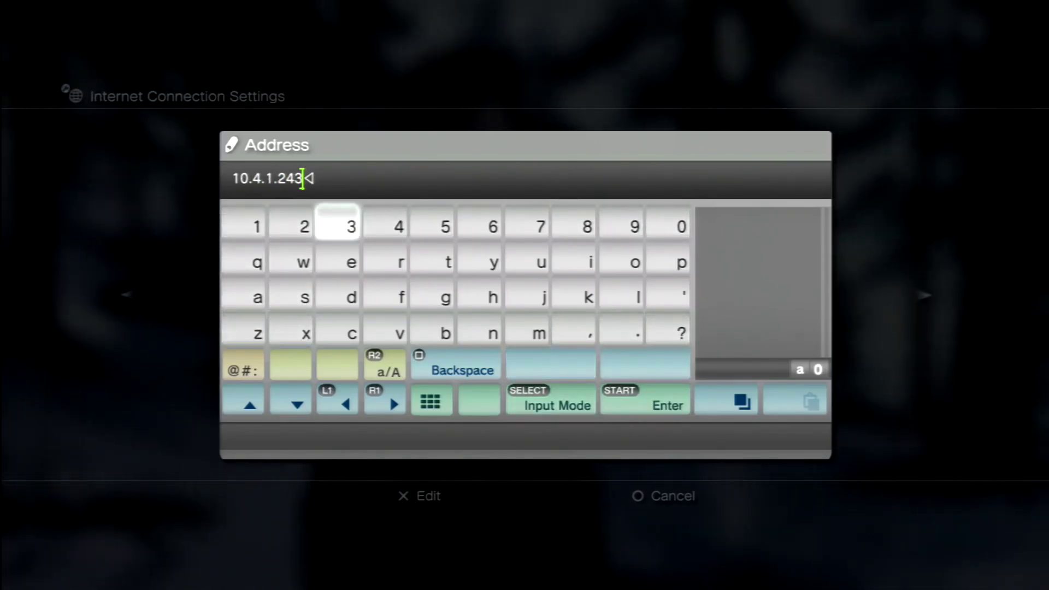
key(Return)
- Set the Port Number to 21218 and confirm the proxy settings
key(Down)
key(Return)
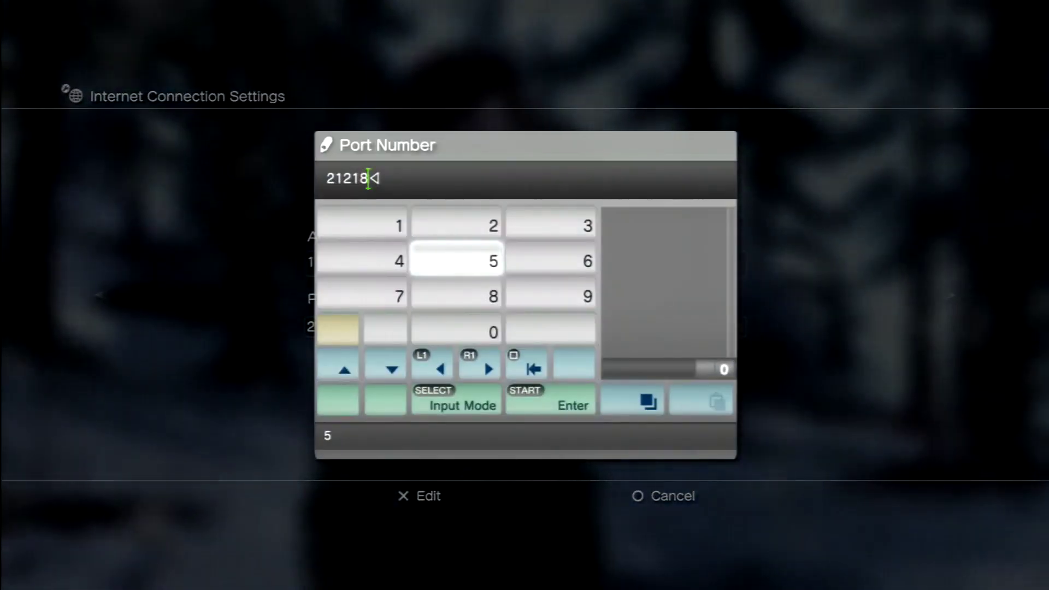
key(BackSpace)
key(BackSpace)
key(BackSpace)
text(212)
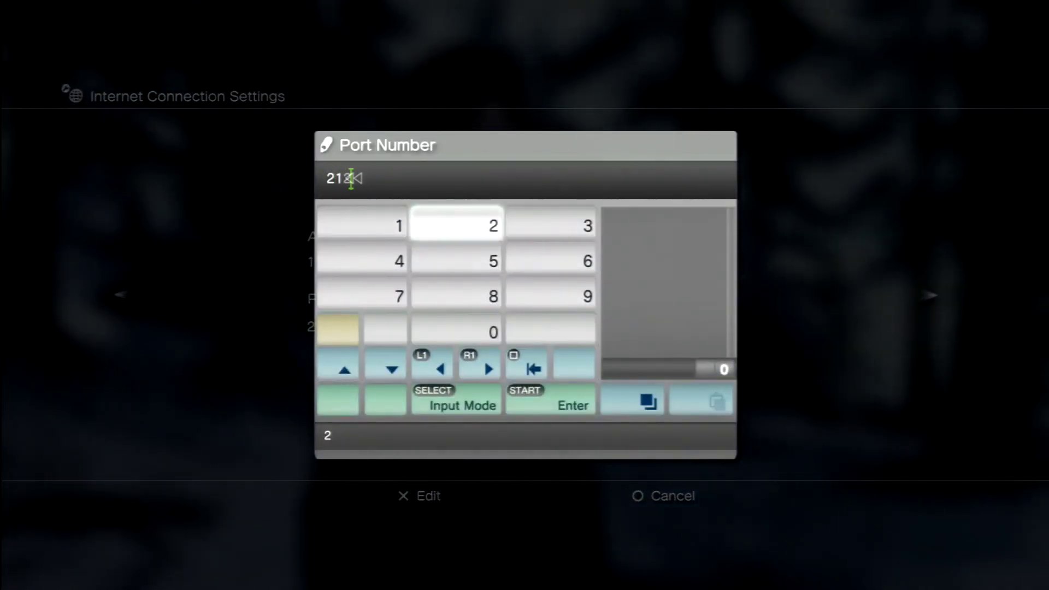
text(1)
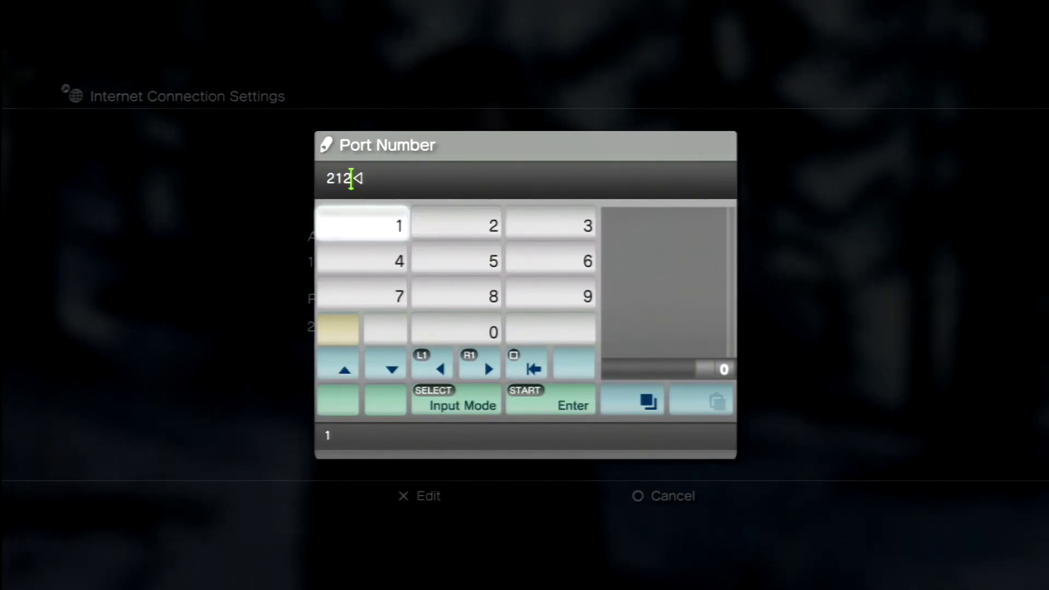
key(Down)
text(8)
key(Return)
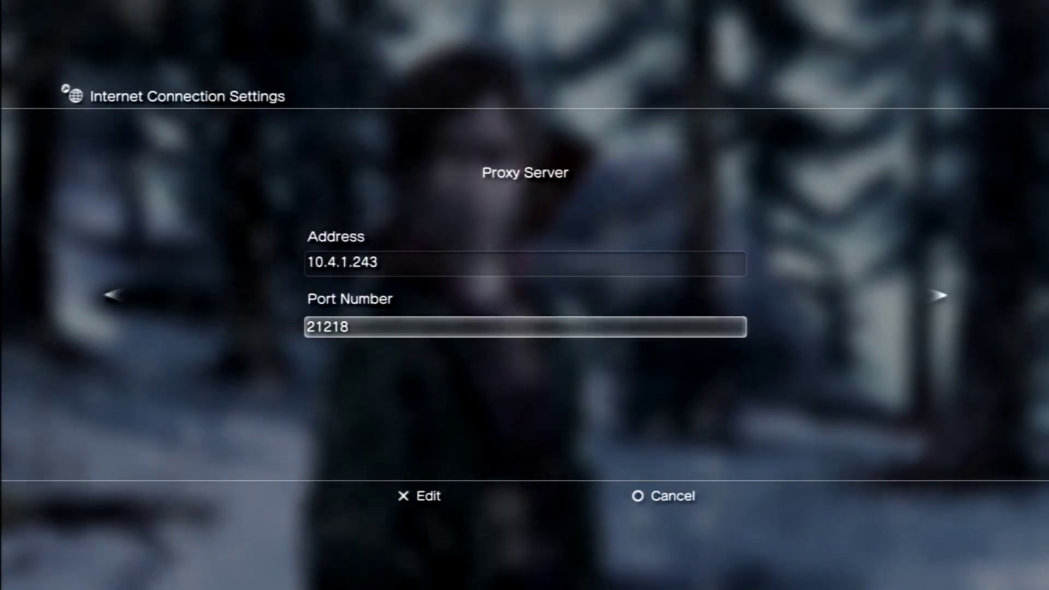
key(Return)
- Save the connection settings, sign in to PlayStation Network and browse the friends list
key(Return)
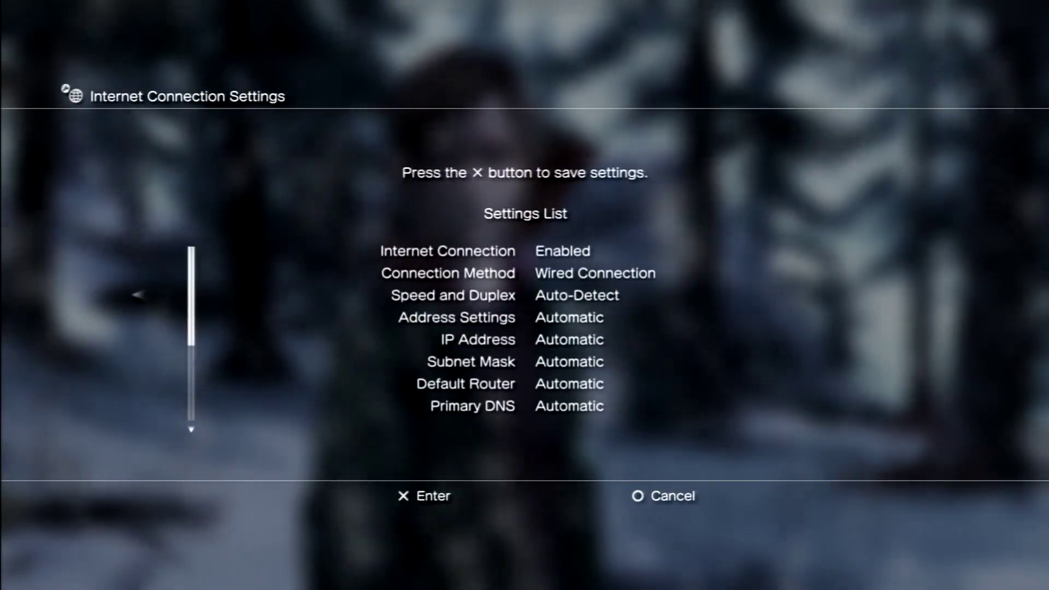
key(Return)
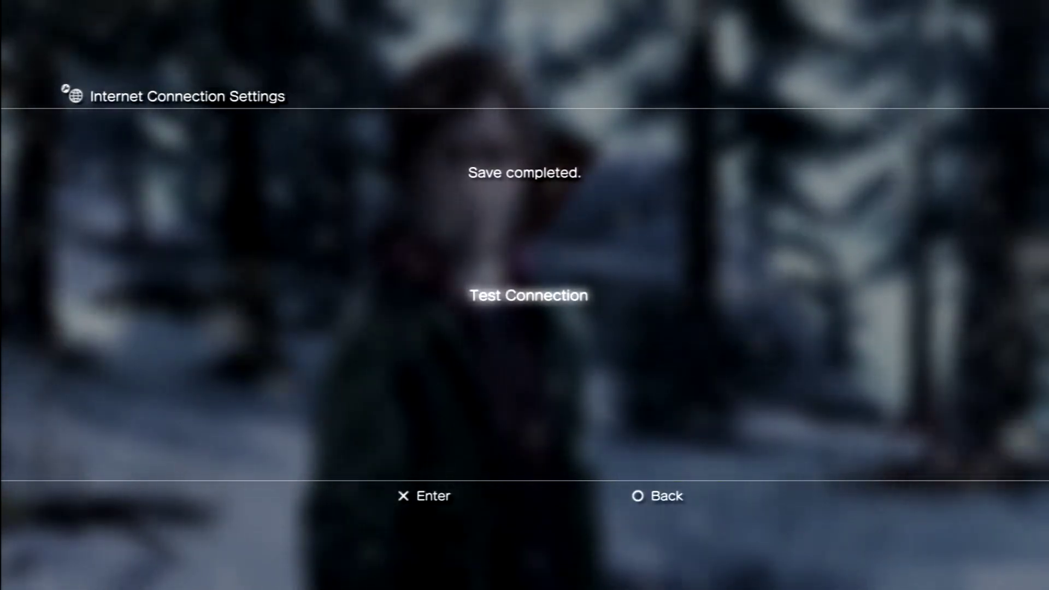
key(Escape)
key(Right)
key(Right)
key(Right)
key(Right)
key(Right)
key(Right)
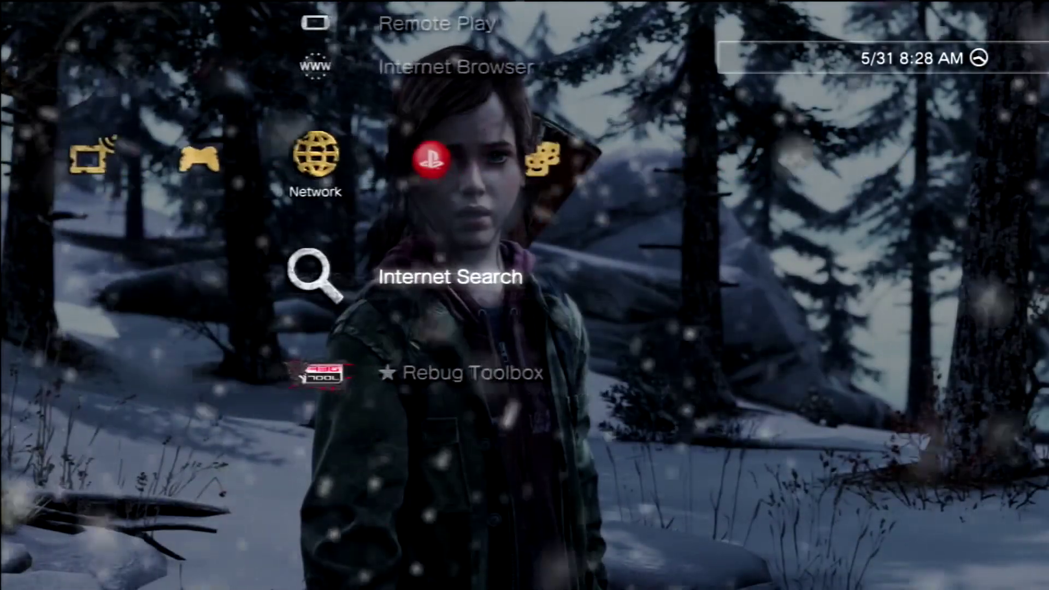
key(Right)
key(Return)
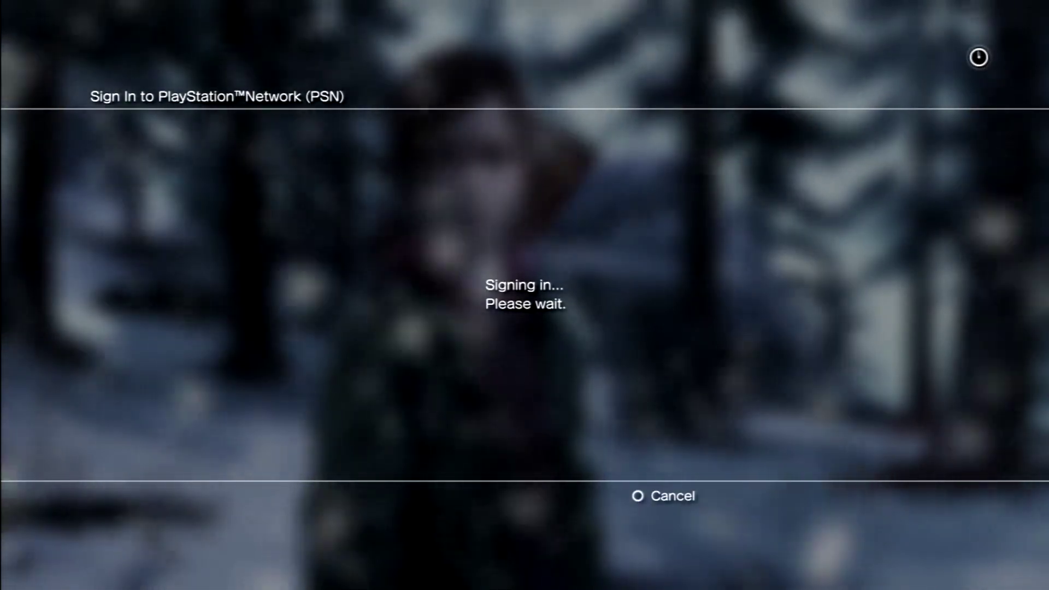
key(Right)
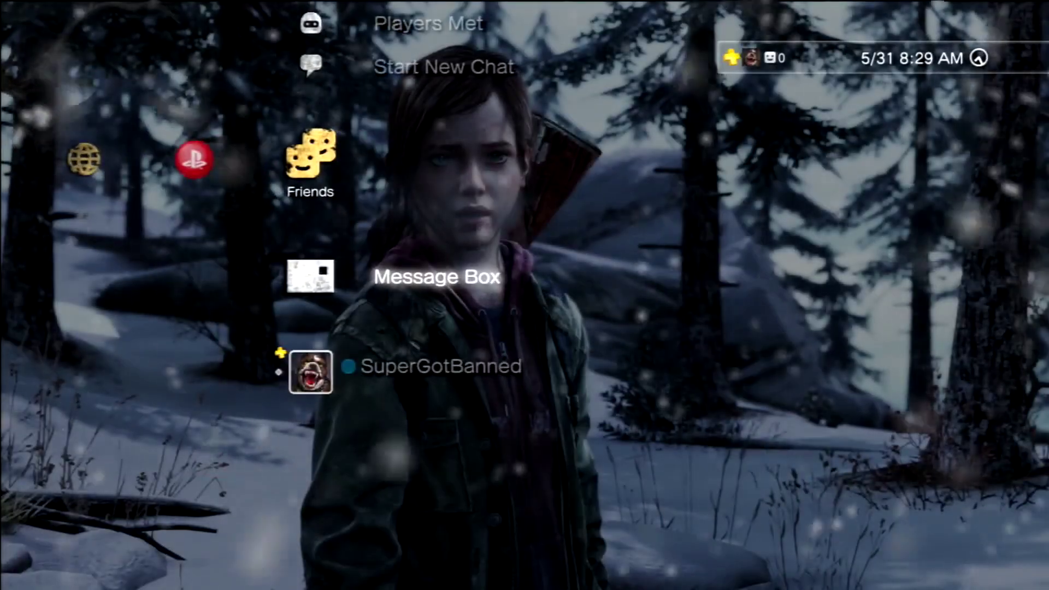
key(Down)
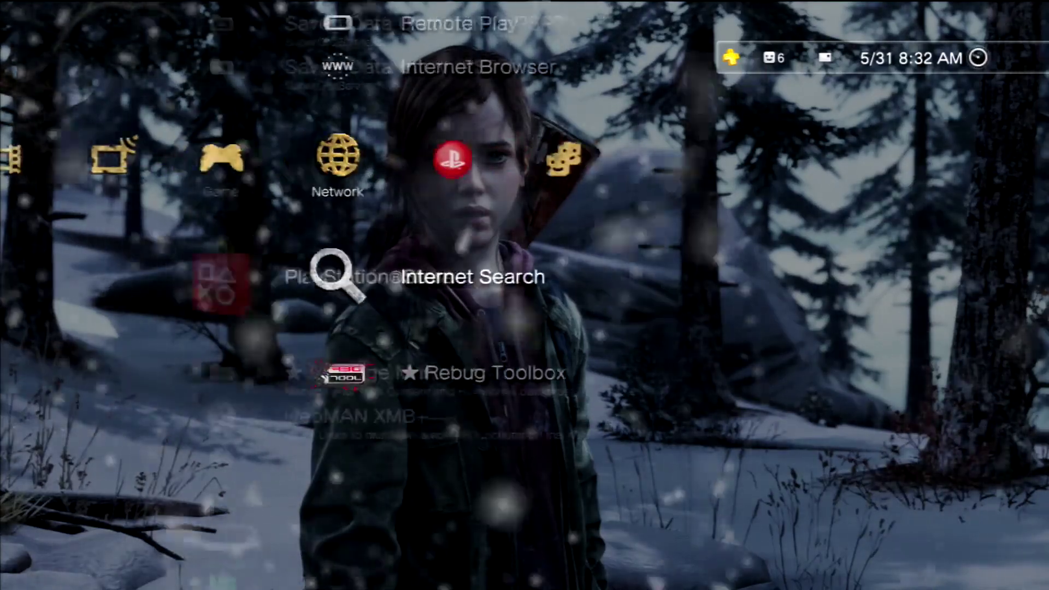
- Navigate to the Game column and launch Skate 4 (BETA)
key(Down)
key(Right)
key(Right)
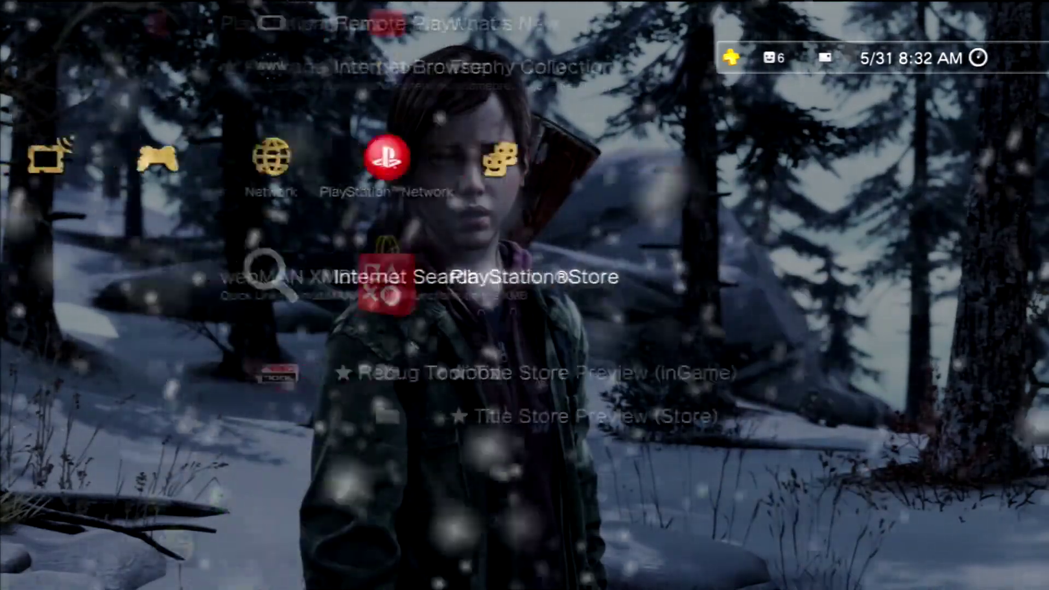
key(Up)
key(Left)
key(Left)
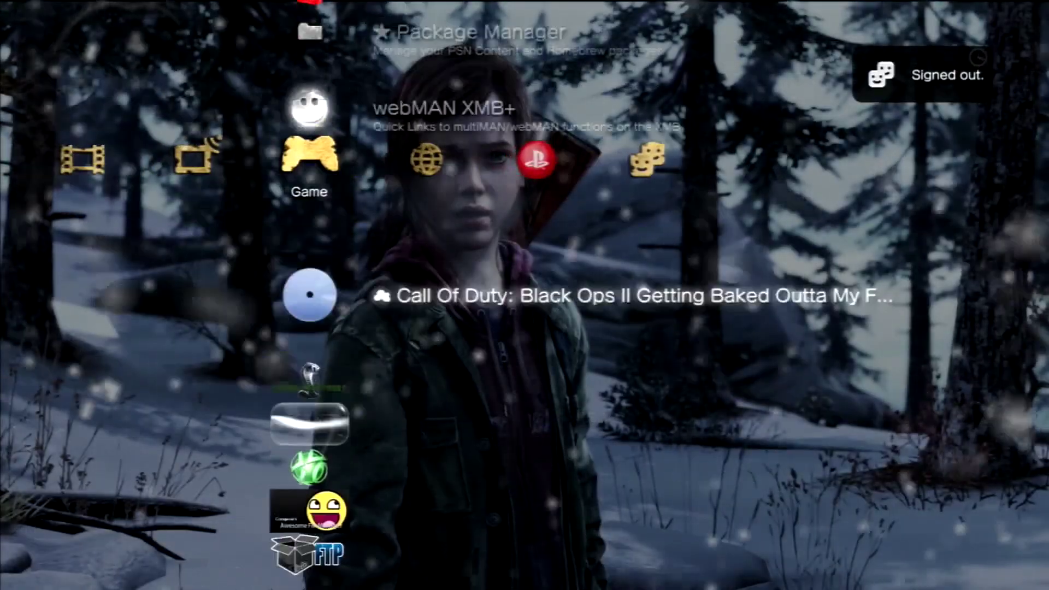
key(Down)
key(Down)
key(Down)
key(Down)
key(Down)
key(Down)
key(Down)
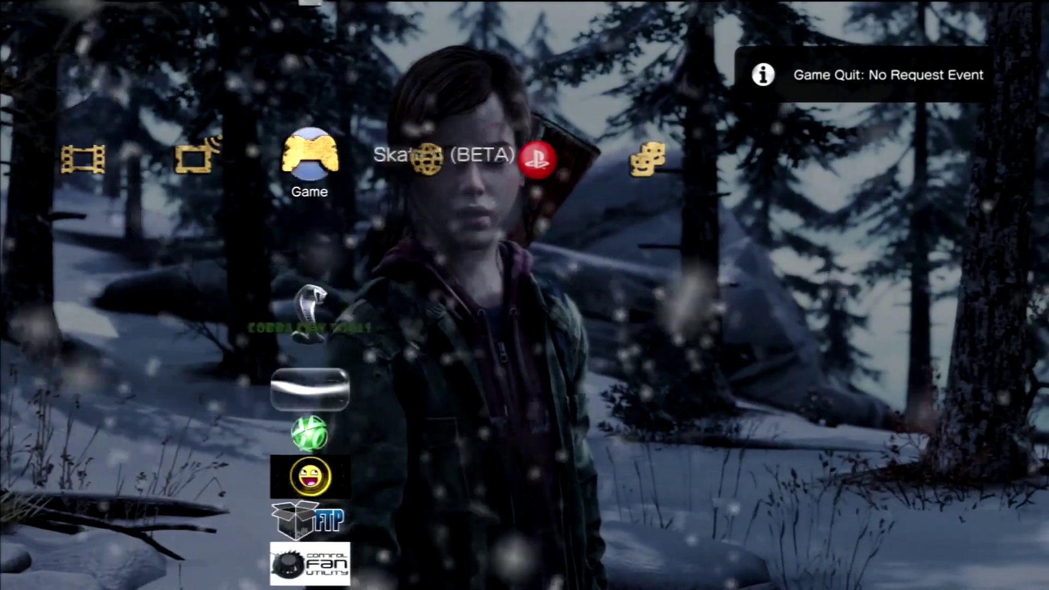
key(Down)
key(Return)
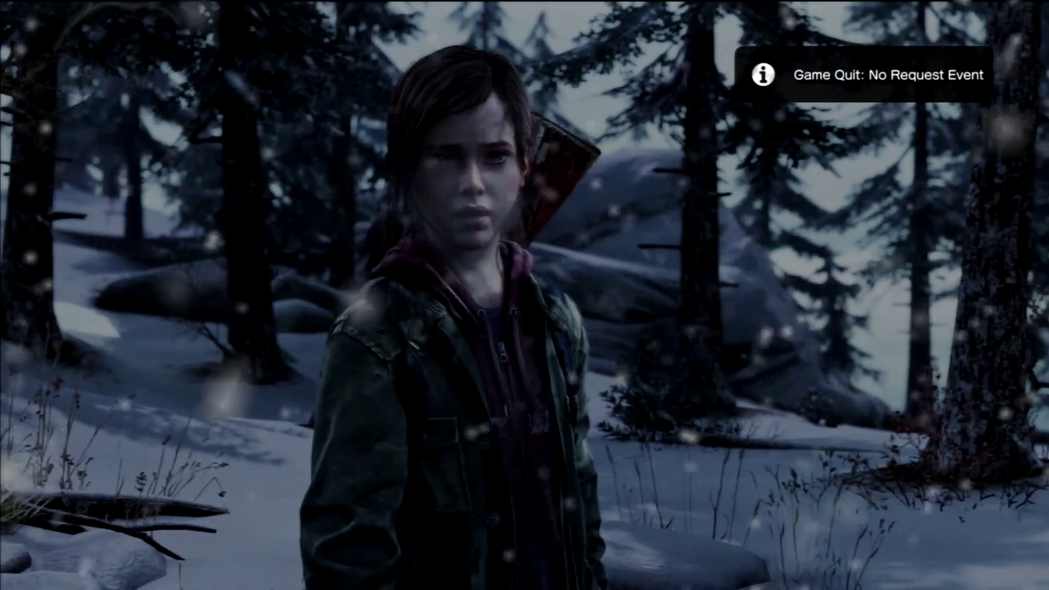